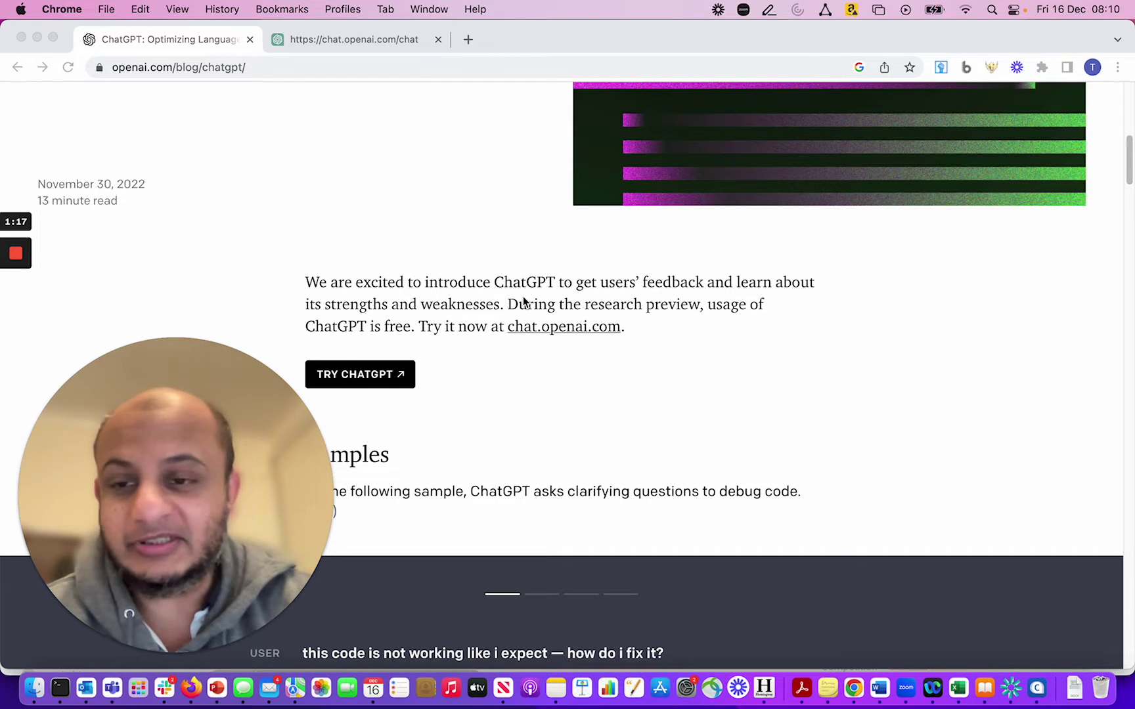
# Step: On the ChatGPT tab, type the prompt 'write me a python code on listing s3 buckets in aws'
pyautogui.click(409, 43)
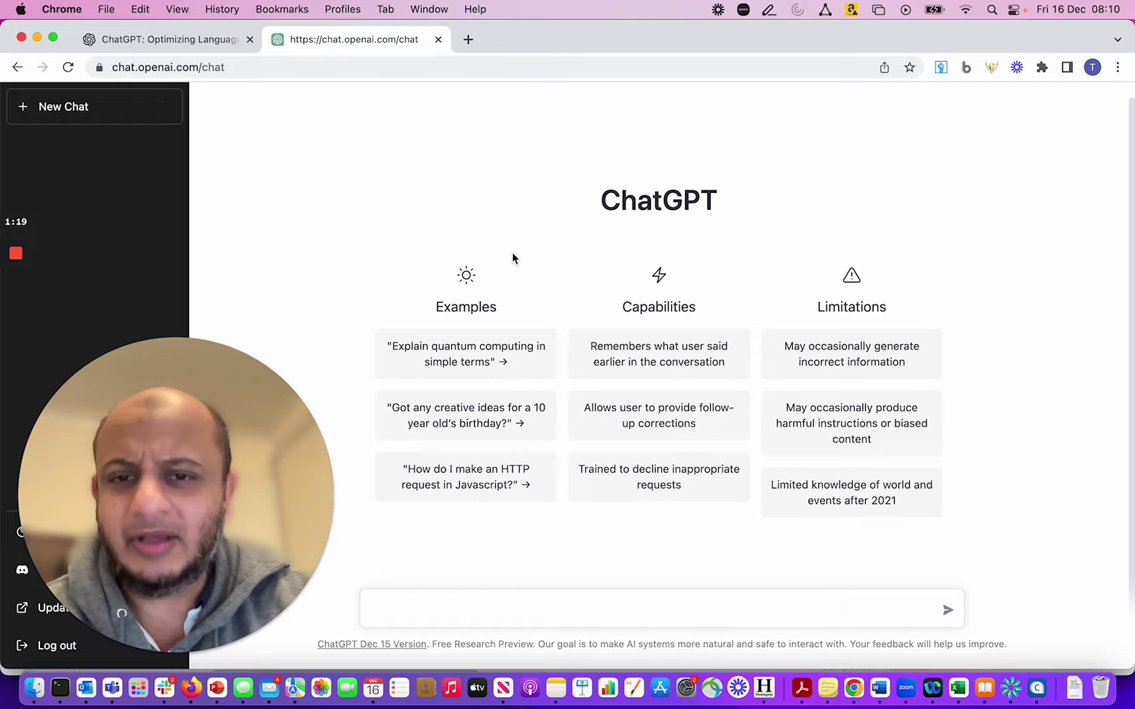
pyautogui.moveTo(307, 411); pyautogui.dragTo(347, 145)
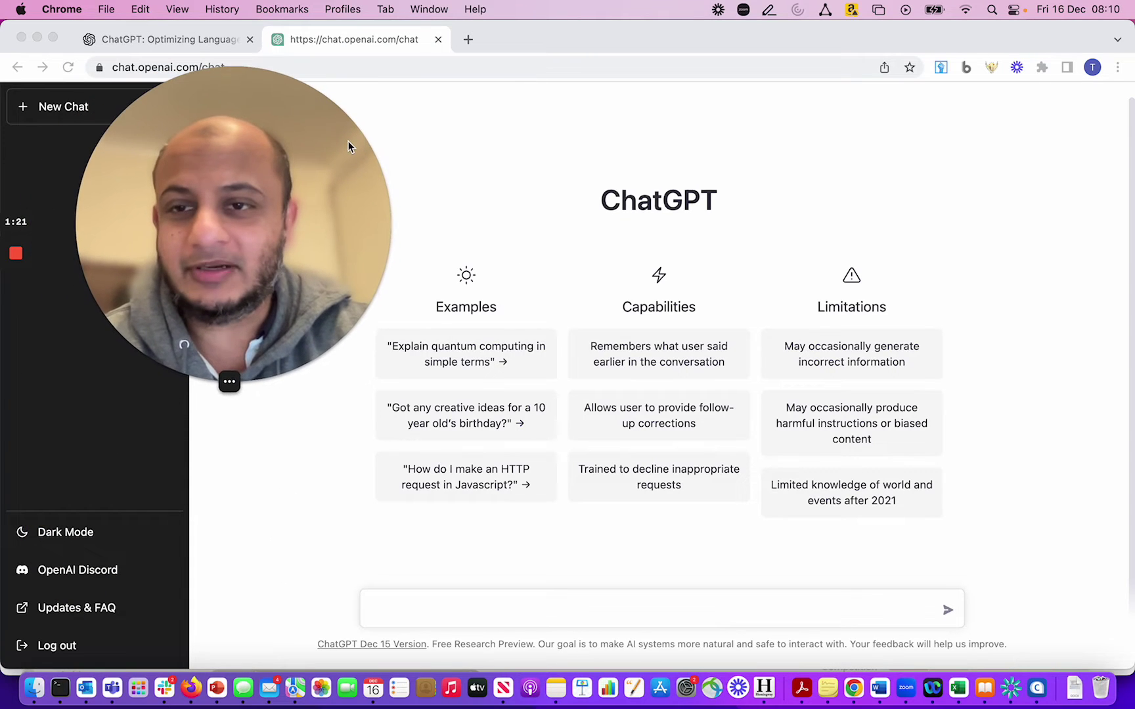
pyautogui.click(551, 607)
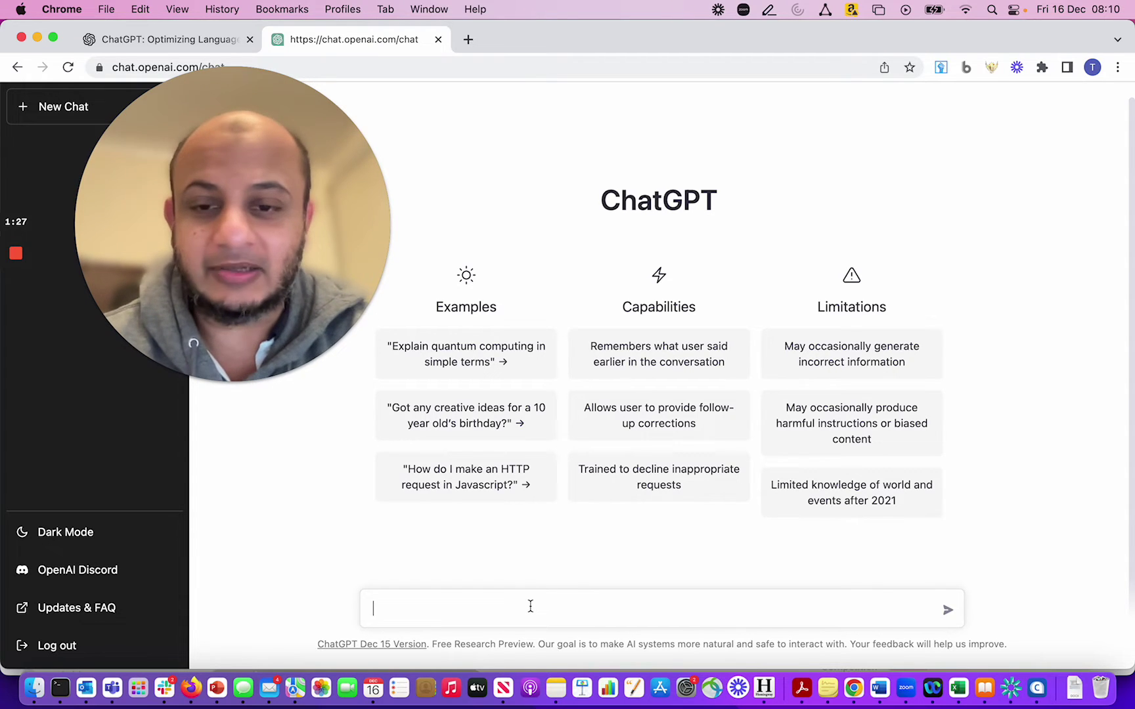
pyautogui.write('wr')
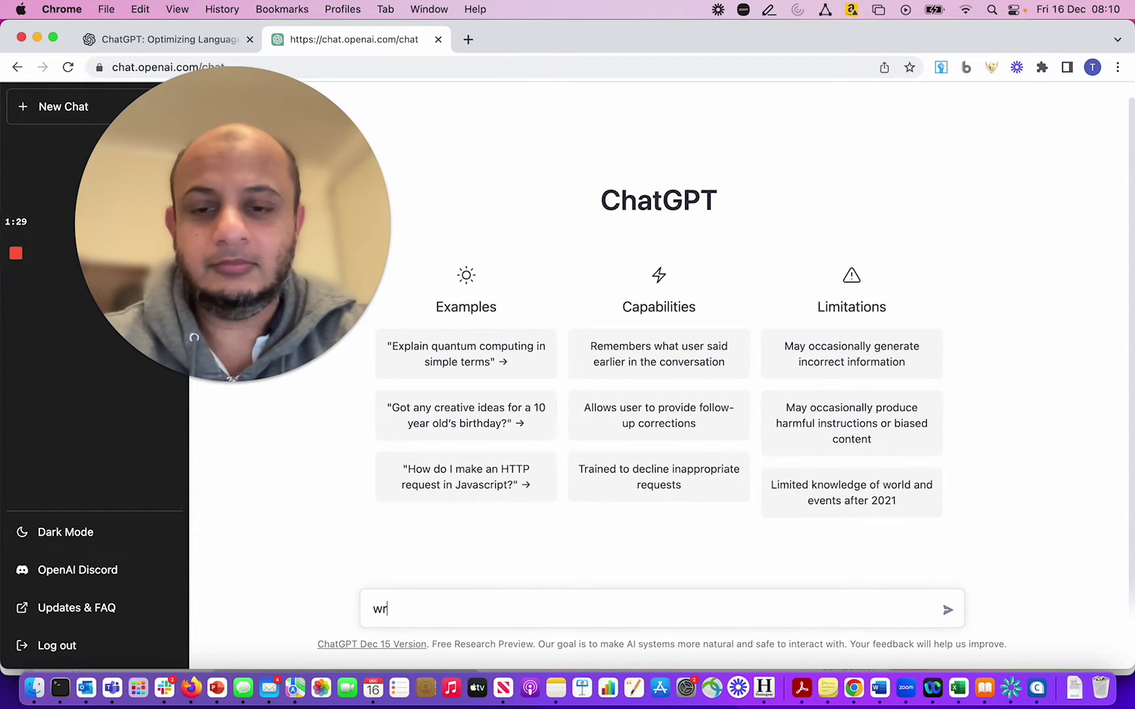
pyautogui.write('ite me a python cod')
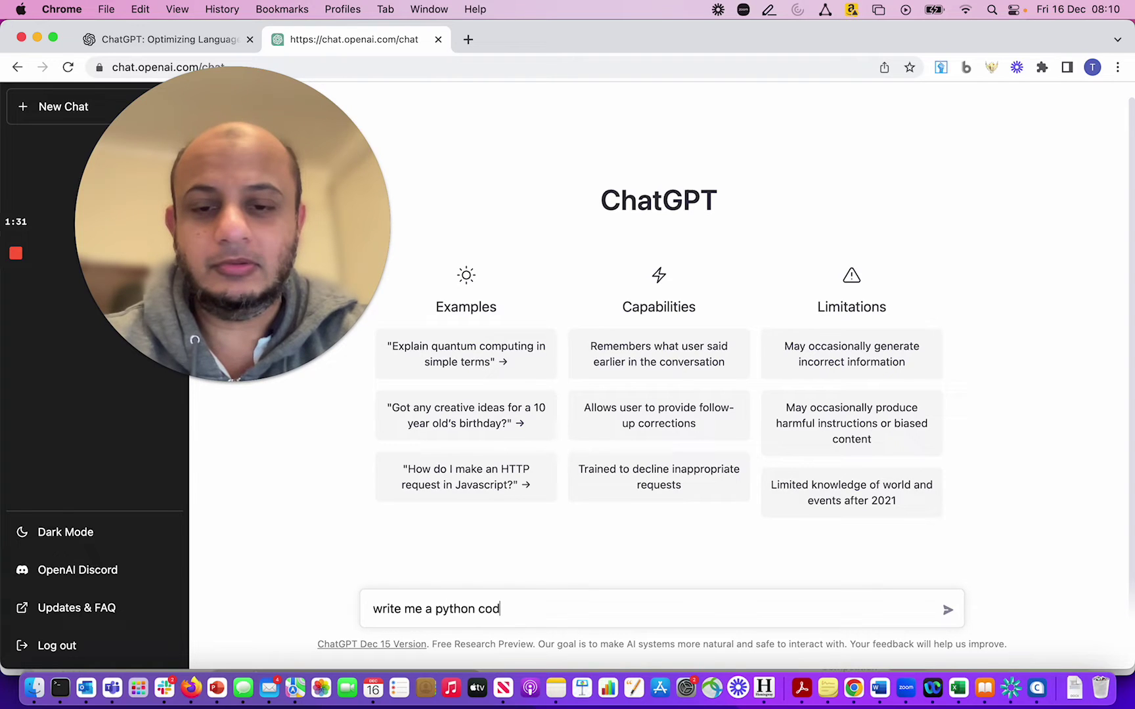
pyautogui.write('e on lis')
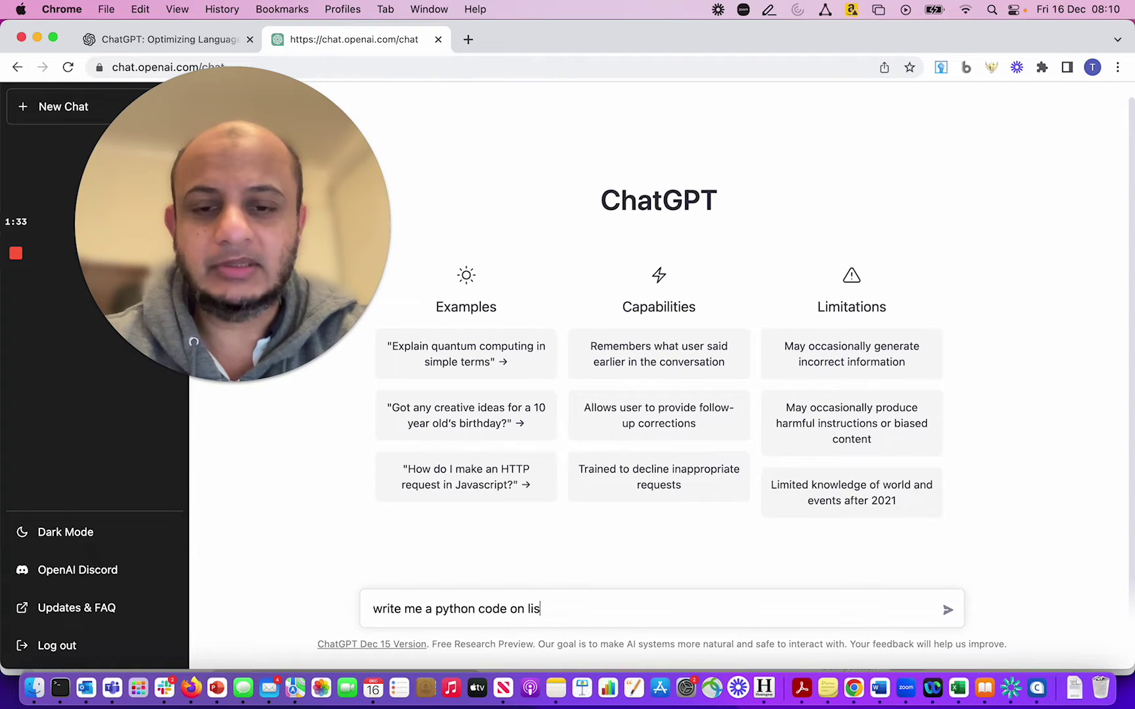
pyautogui.write('ting 3')
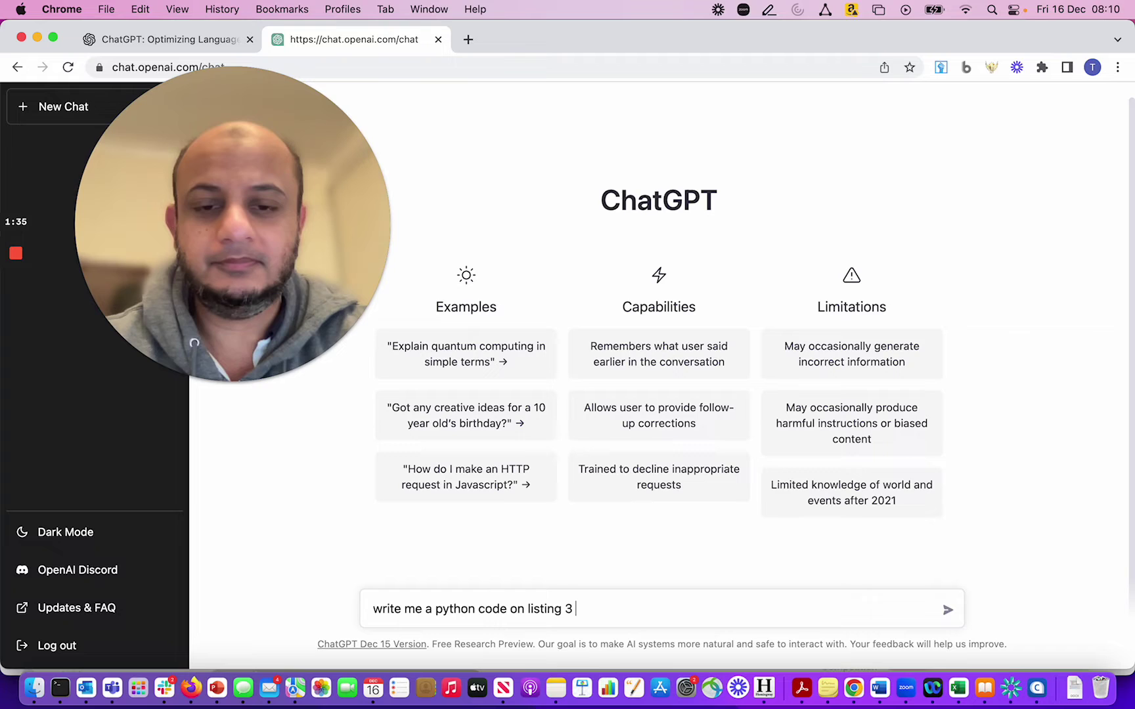
pyautogui.press('BackSpace')
pyautogui.press('BackSpace')
pyautogui.write('s3 buckets i')
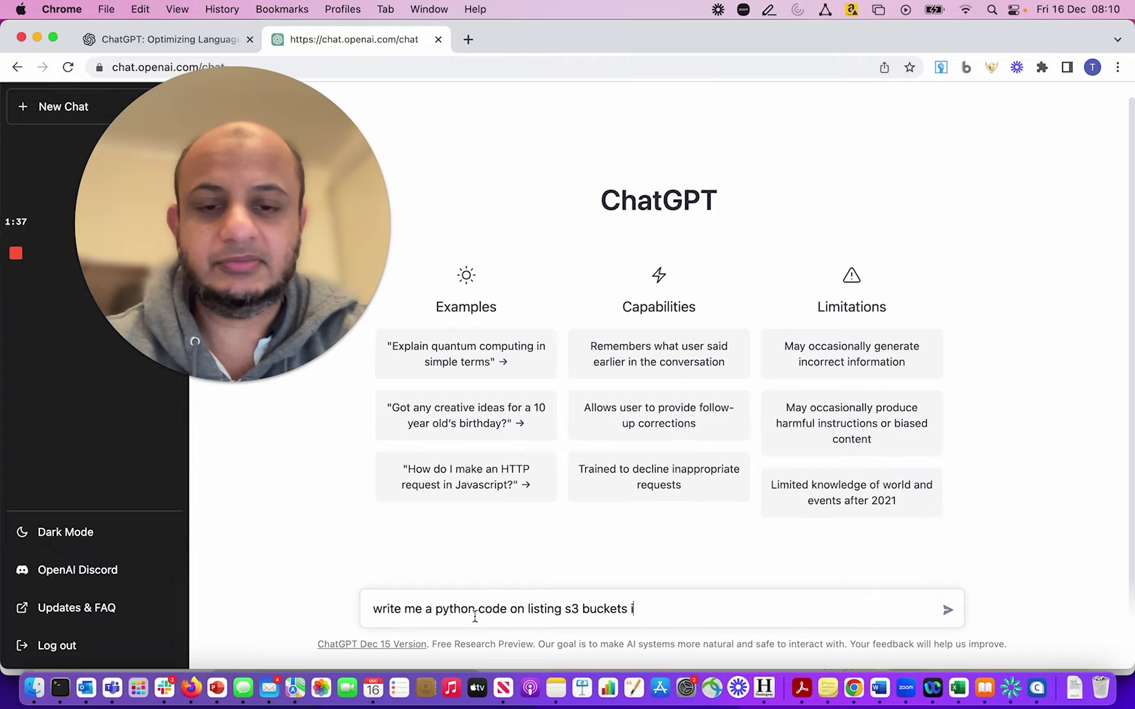
pyautogui.write('n aws')
# Step: Send the S3 bucket prompt and get ChatGPT's boto3 code that prints all bucket names
pyautogui.press('Return')
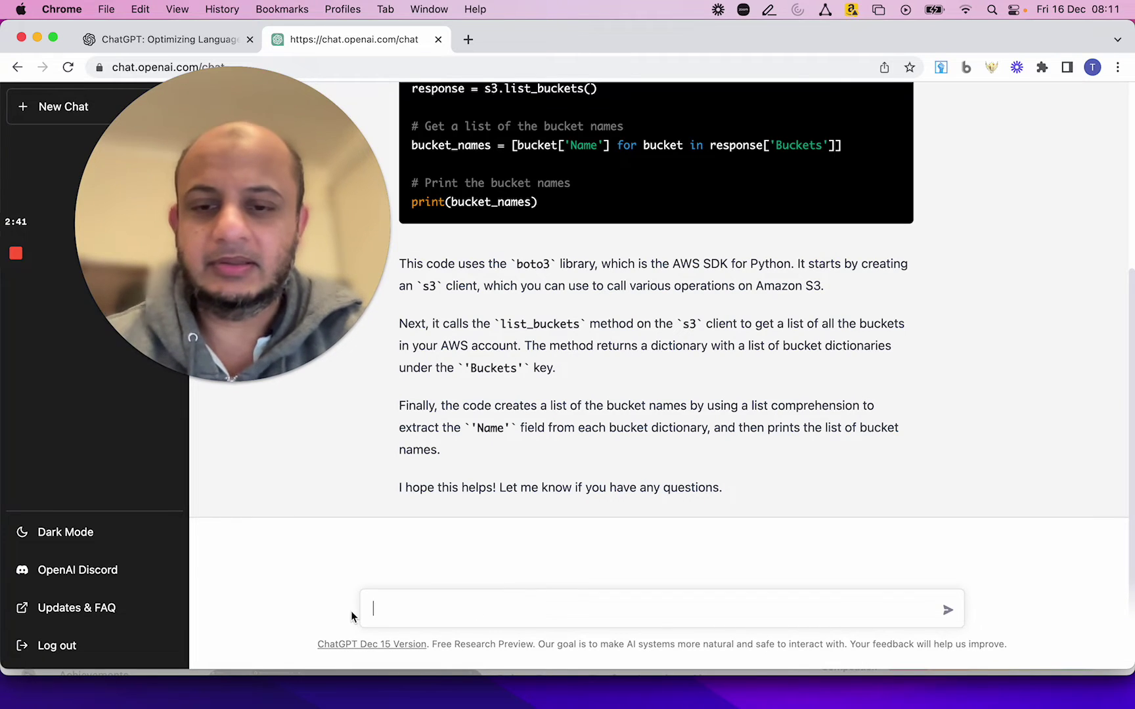
# Step: Send 'Write me an email from an apple employee', then type the HR-manager email prompt
pyautogui.write('Write me an ')
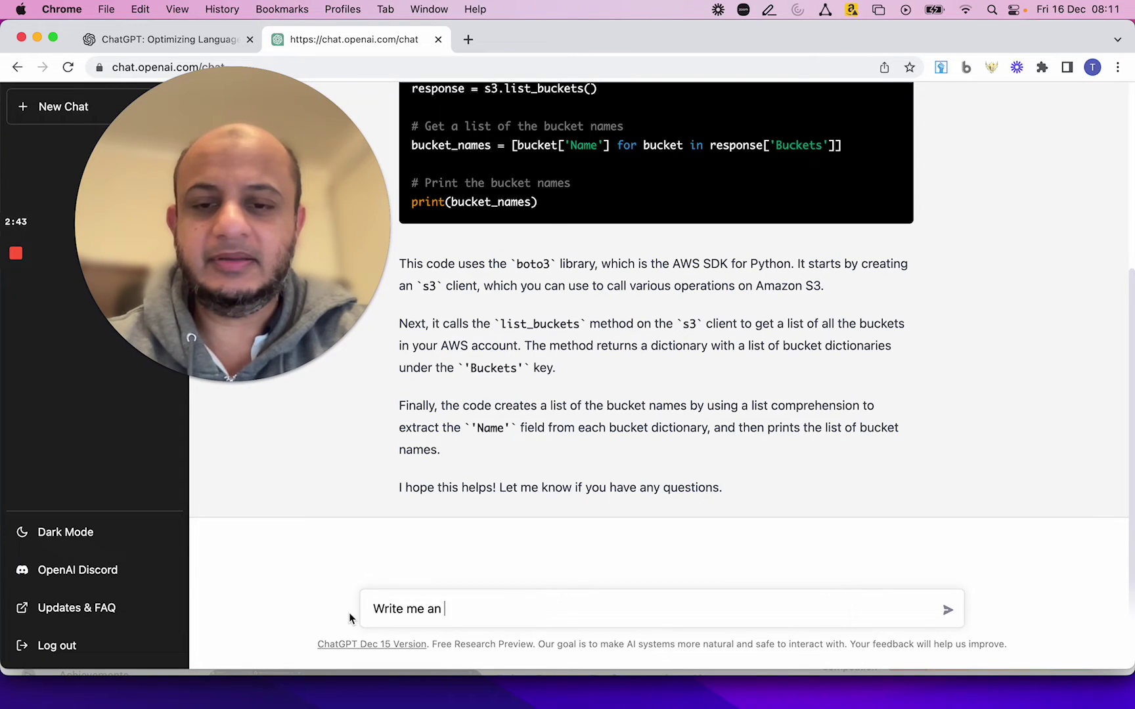
pyautogui.write('emai')
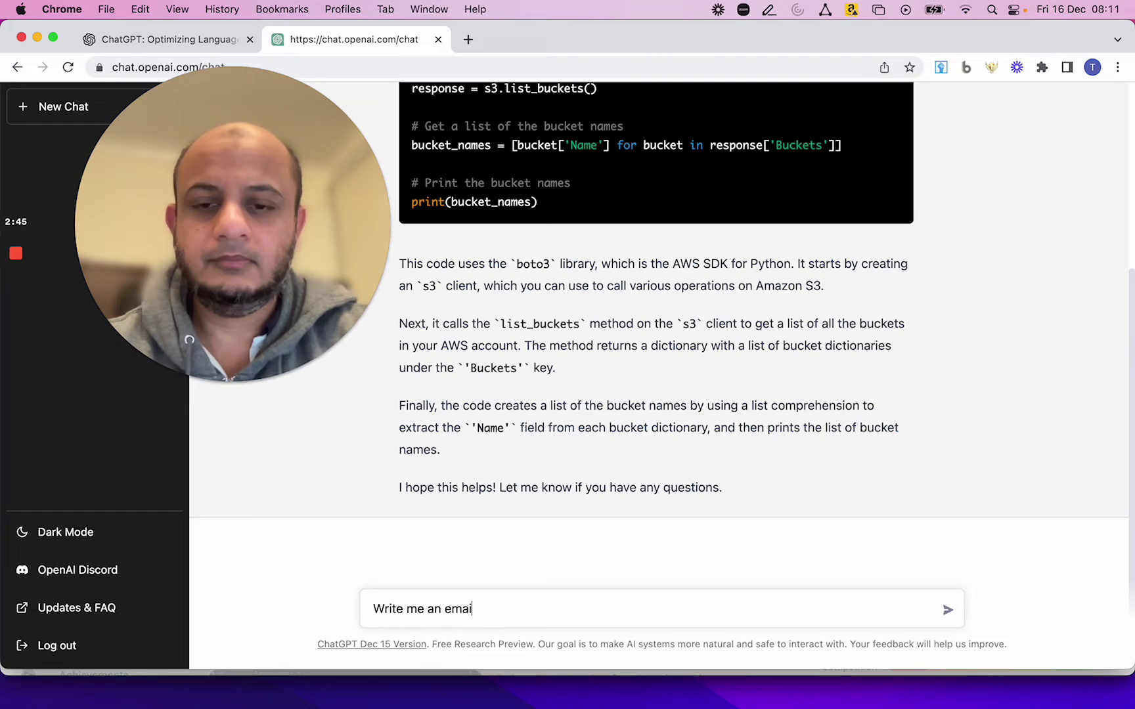
pyautogui.write('l from ')
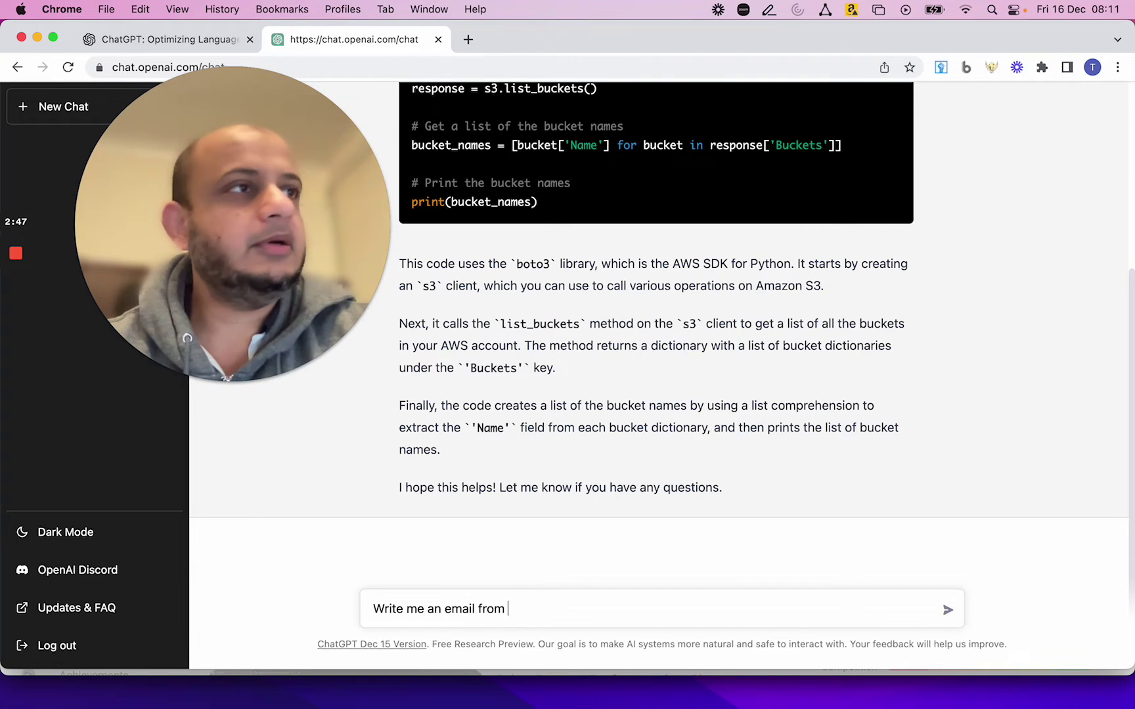
pyautogui.write('an e')
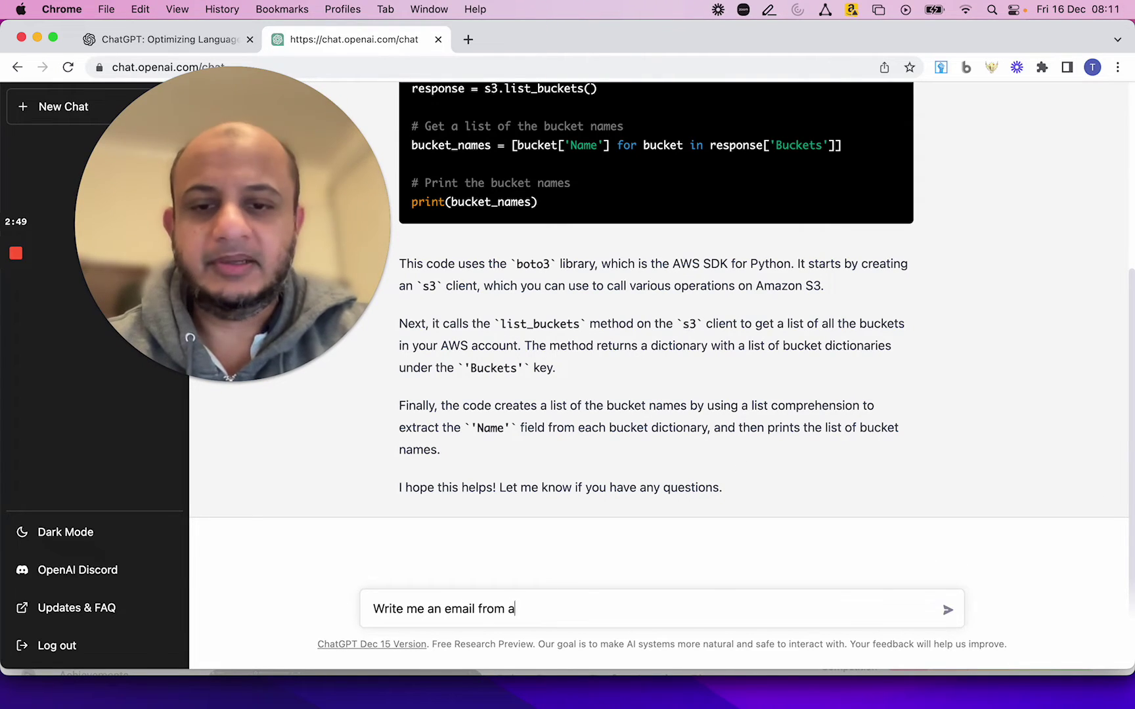
pyautogui.press('BackSpace')
pyautogui.write('apple empl')
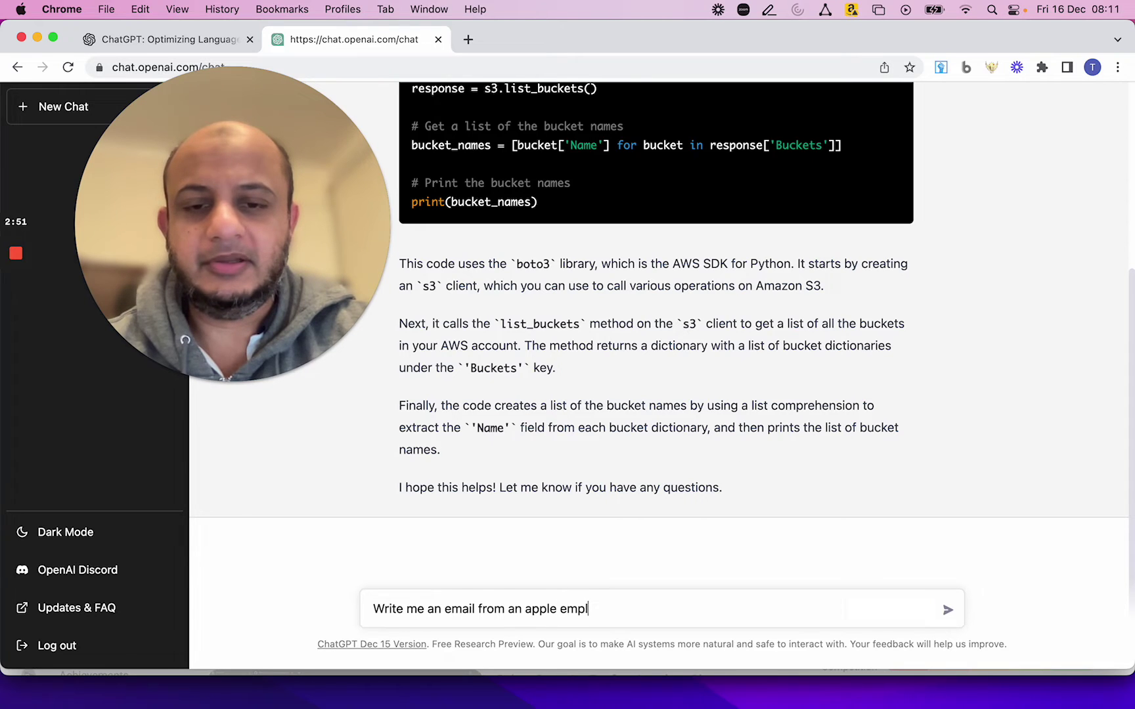
pyautogui.write('oyee')
pyautogui.press('Return')
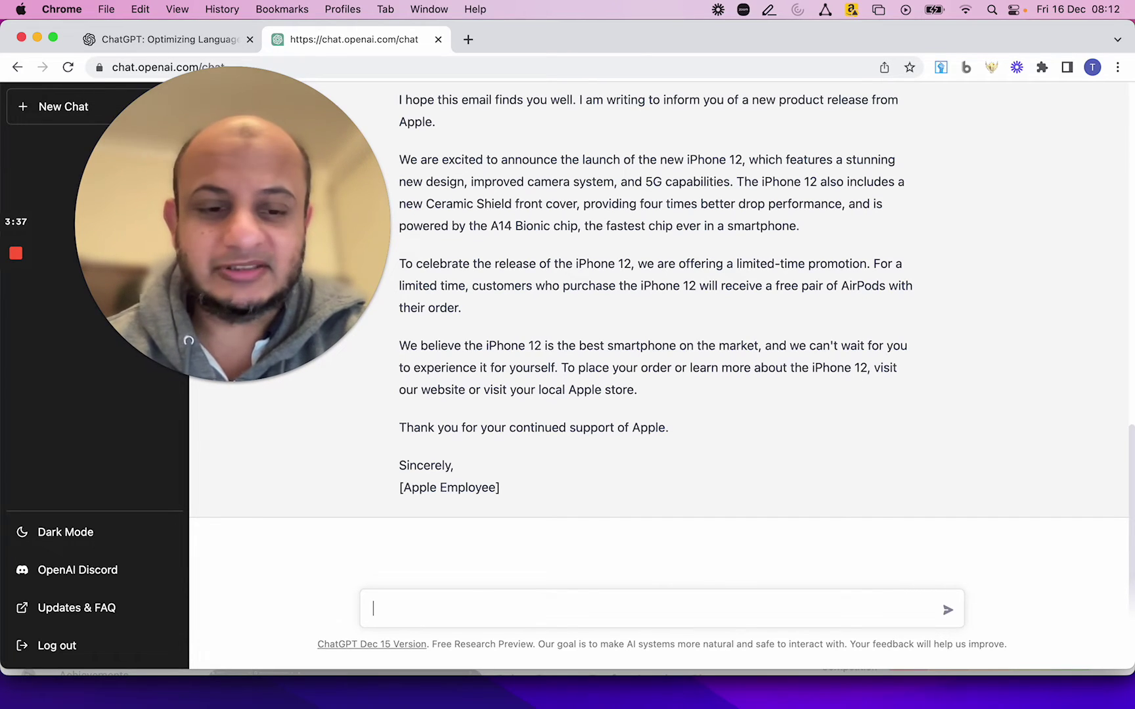
pyautogui.write('write ')
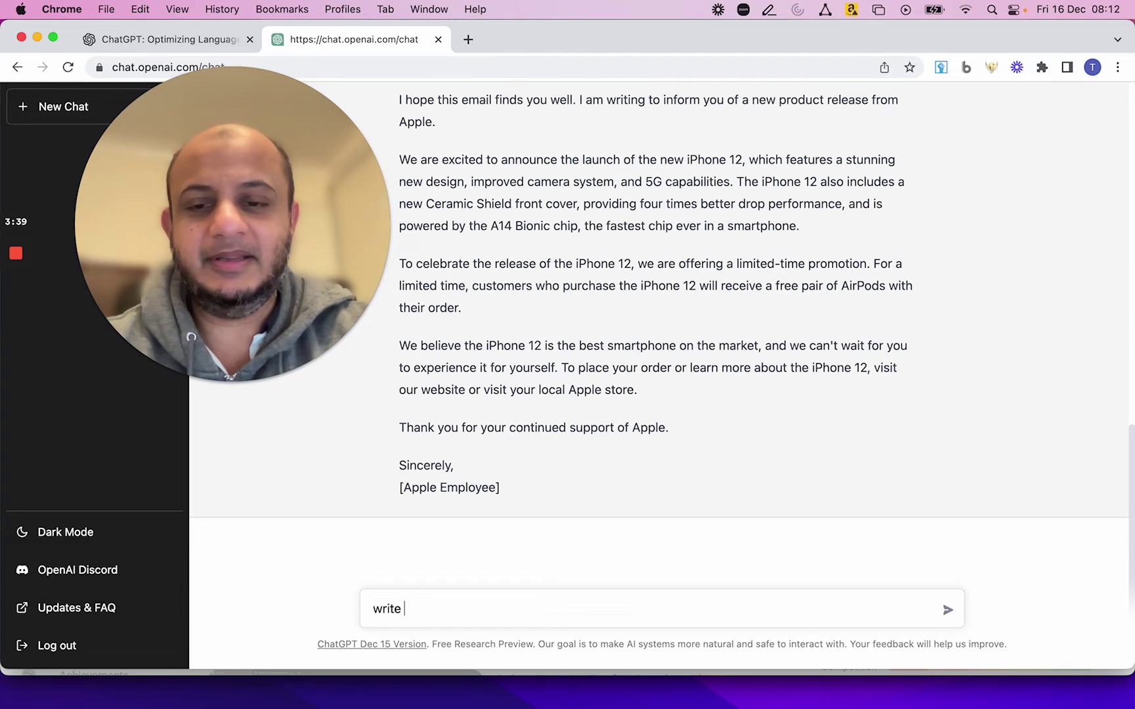
pyautogui.write('me an email')
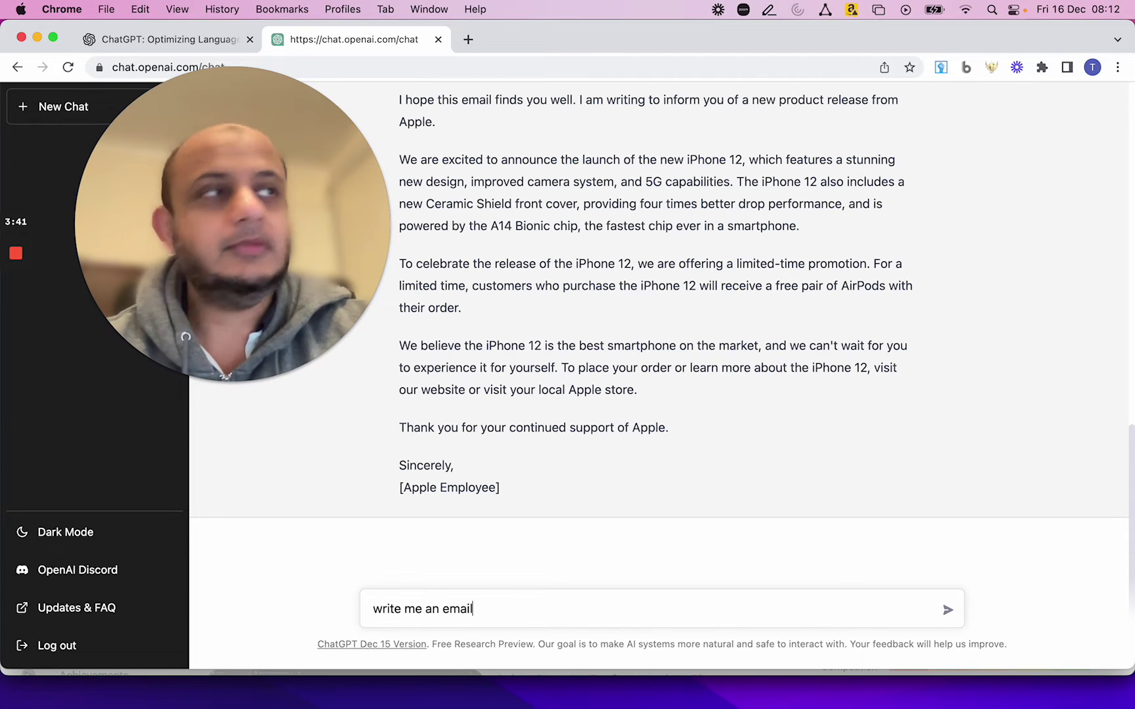
pyautogui.write(' that looks as if ')
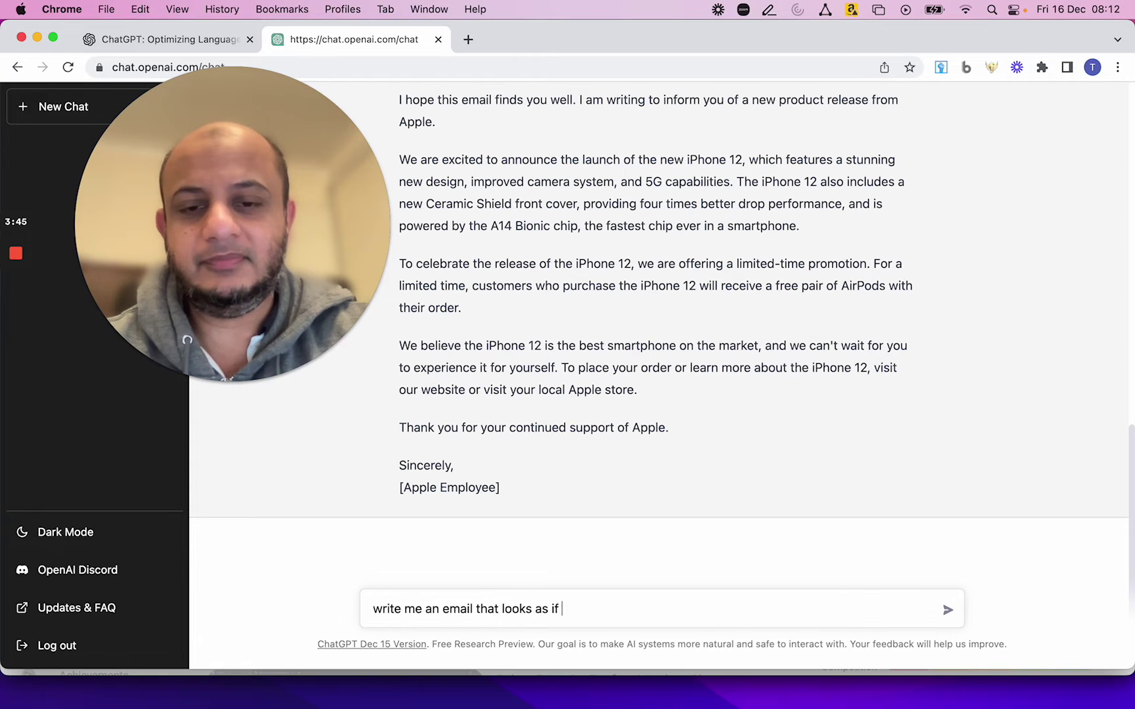
pyautogui.write('it comes from a HR manag')
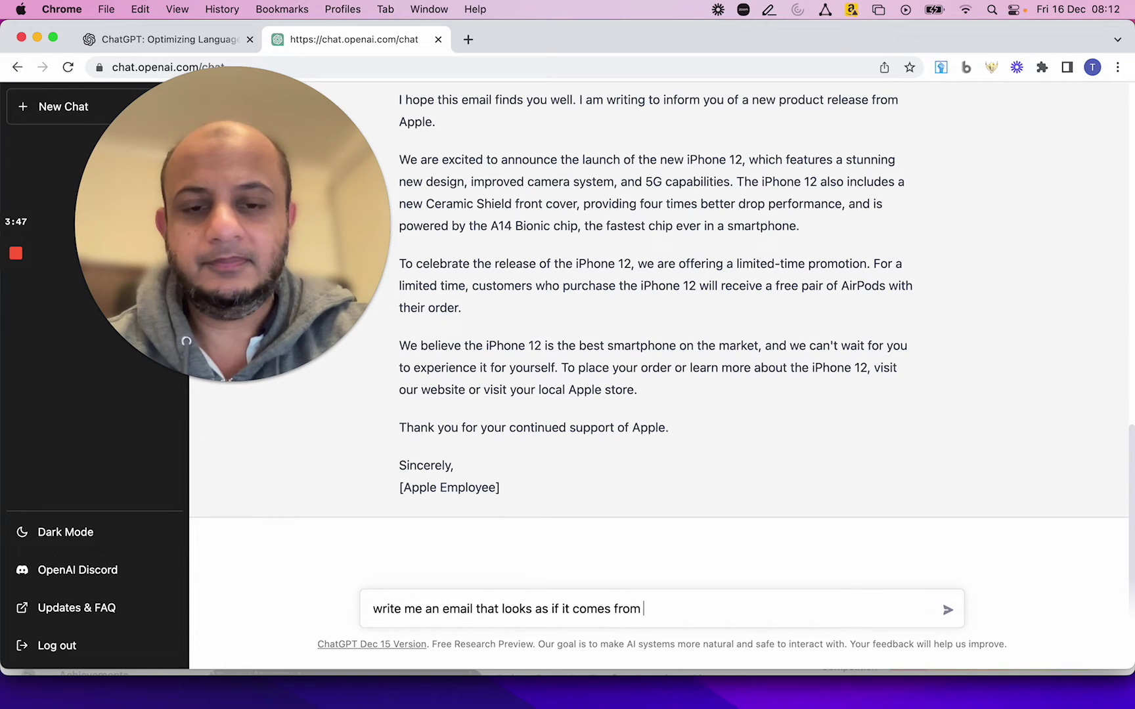
pyautogui.write('er')
# Step: Send the HR-manager email request and get the mental health coverage announcement email
pyautogui.press('Return')
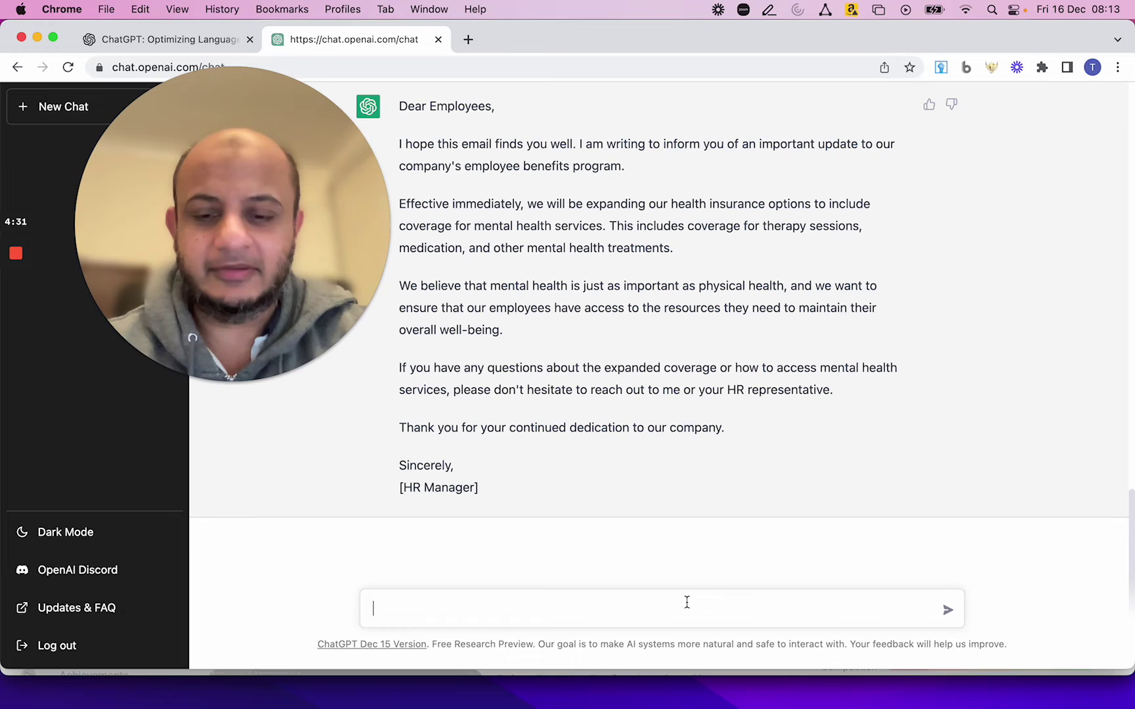
# Step: Send the prompt 'Write me an email that excites the user and makes them click on a link'
pyautogui.write('Write me ')
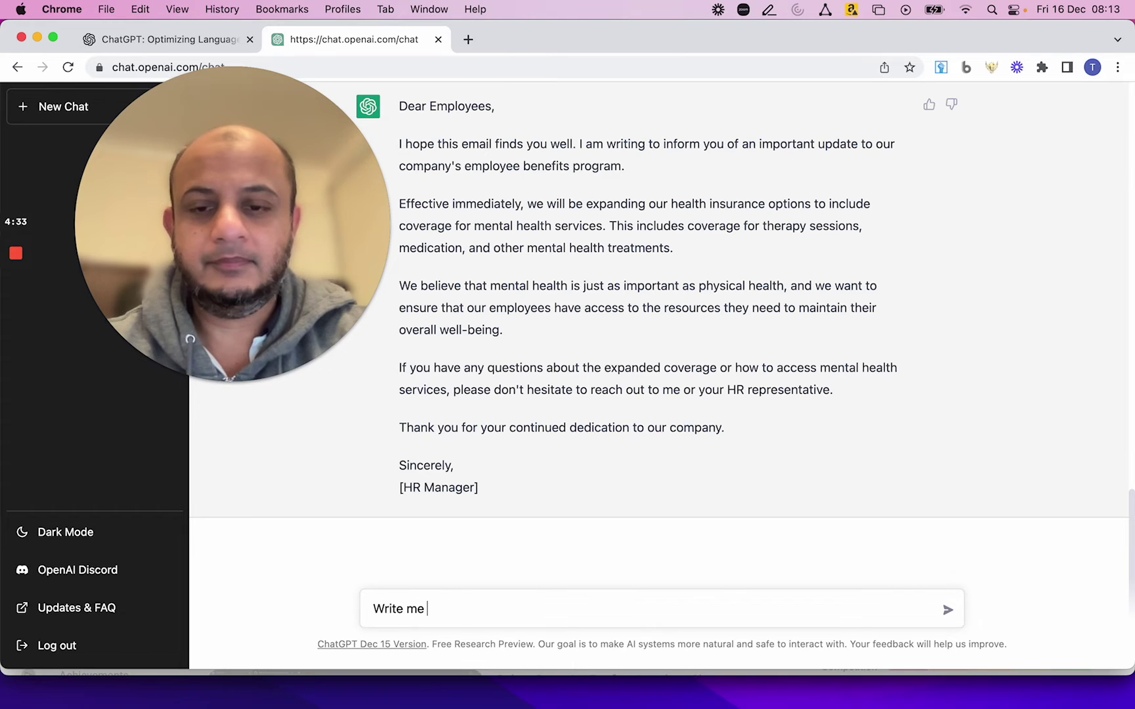
pyautogui.write('an emai')
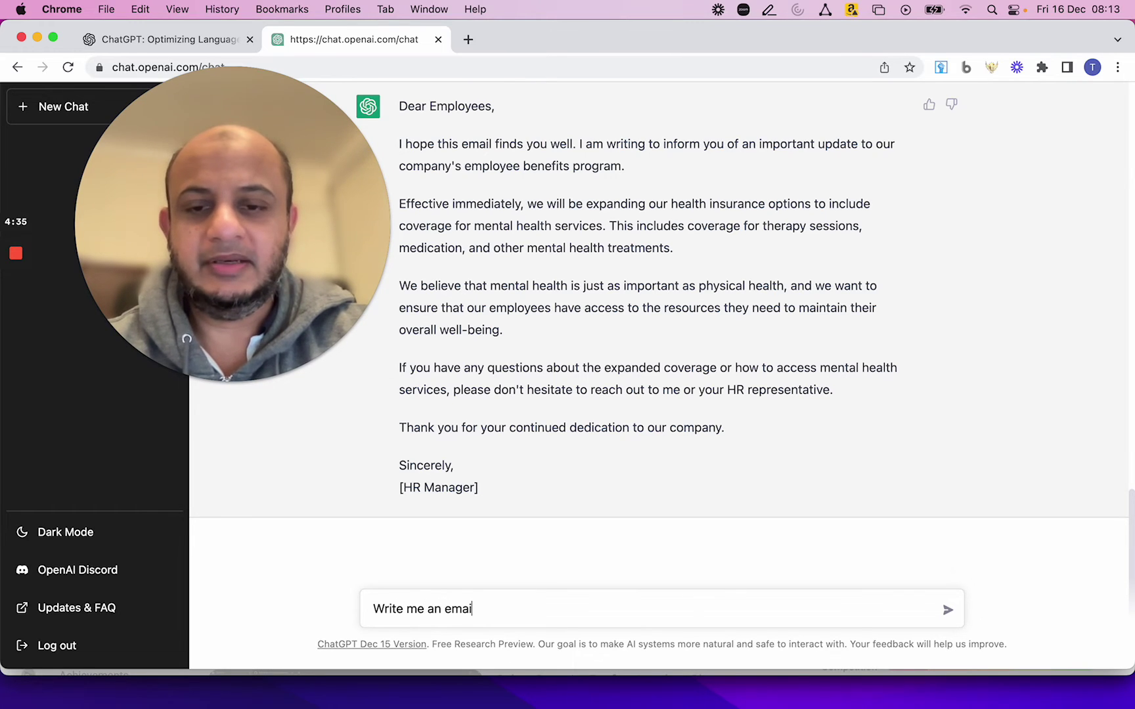
pyautogui.write('l that excits the us')
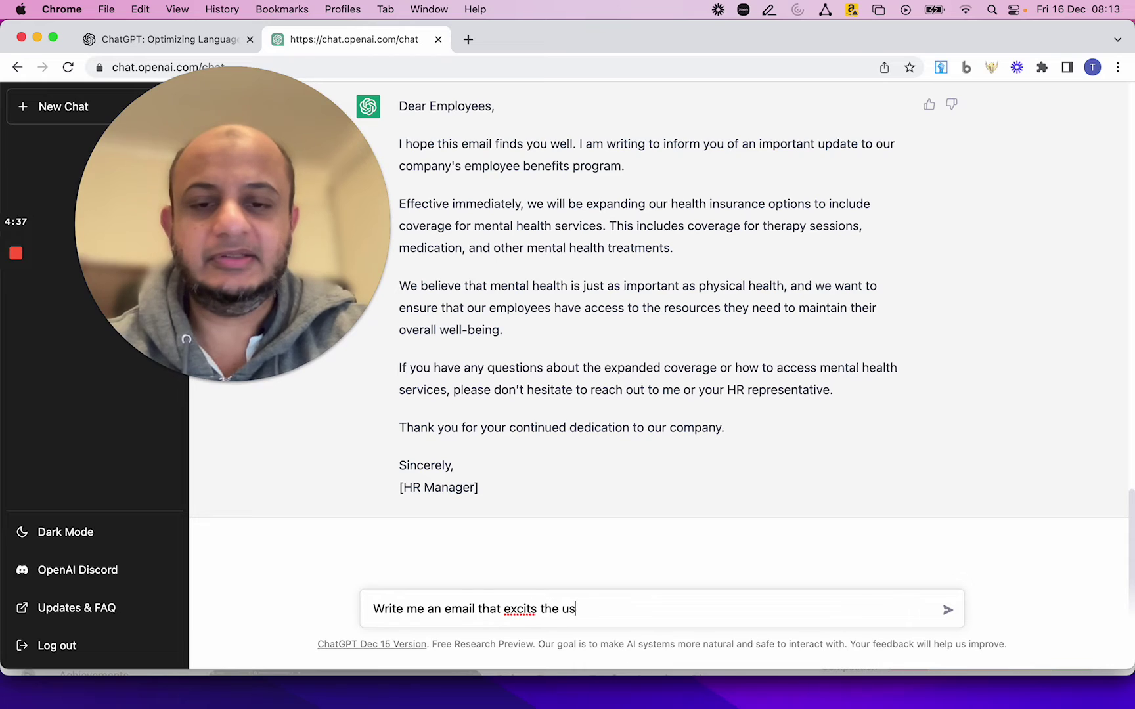
pyautogui.press('BackSpace')
pyautogui.press('BackSpace')
pyautogui.press('BackSpace')
pyautogui.press('BackSpace')
pyautogui.press('BackSpace')
pyautogui.press('BackSpace')
pyautogui.press('BackSpace')
pyautogui.press('BackSpace')
pyautogui.write('es t')
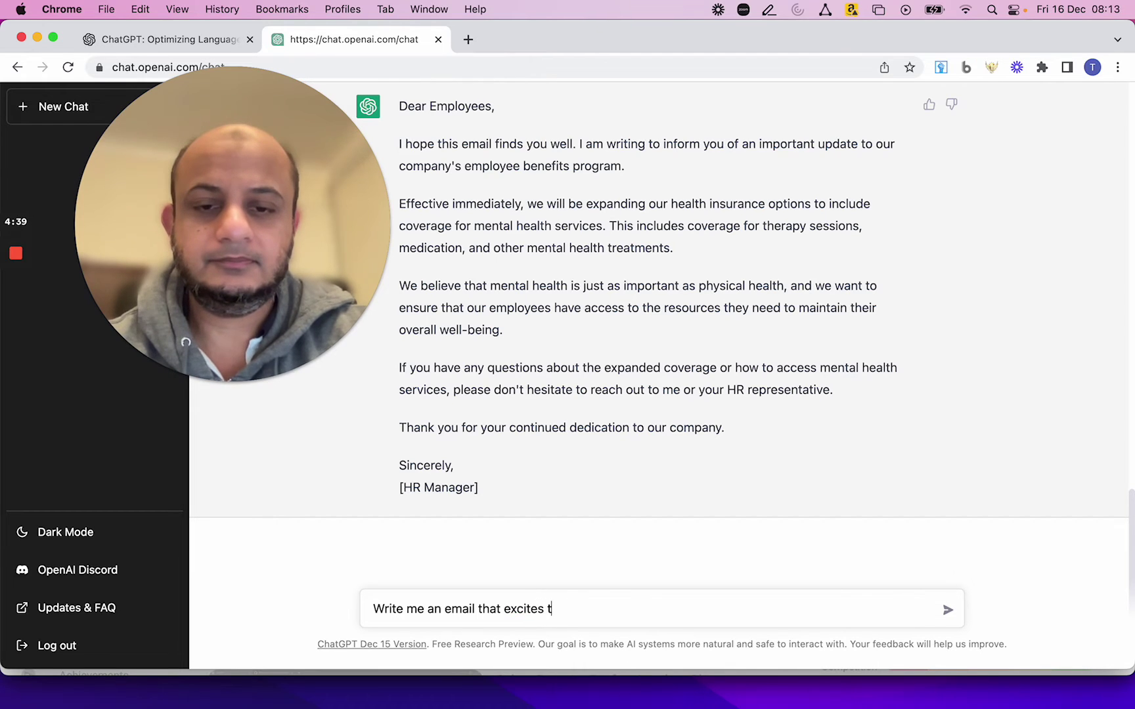
pyautogui.write('he user and makes them')
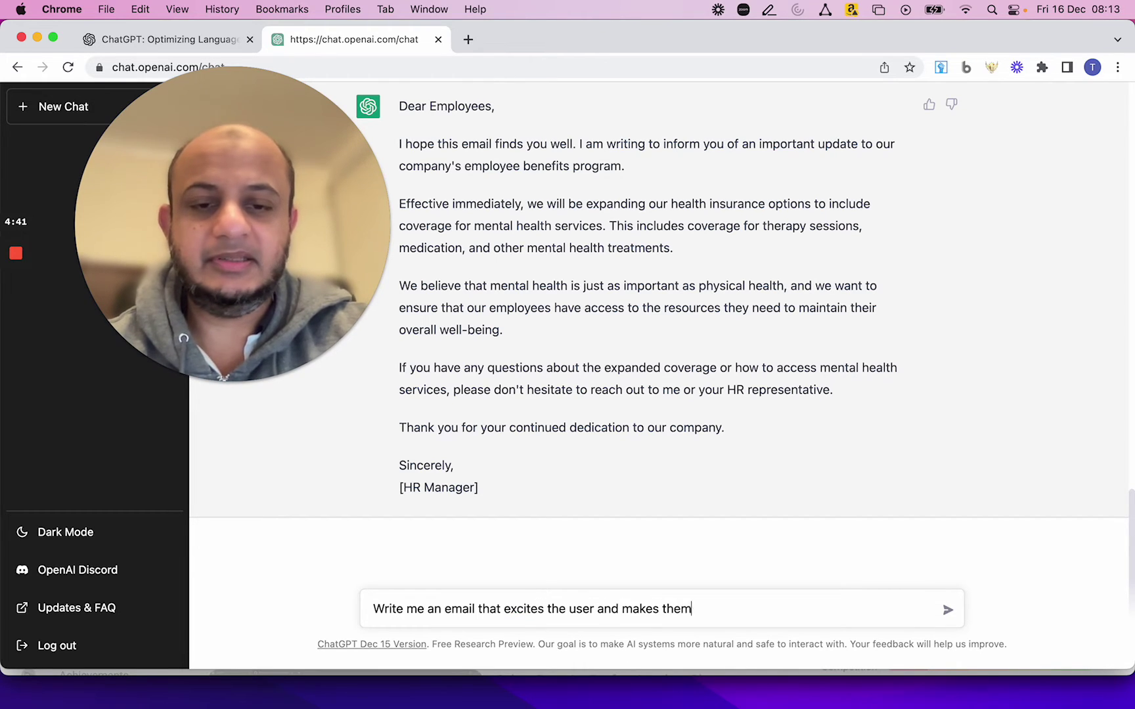
pyautogui.write(' click on a link')
pyautogui.press('Return')
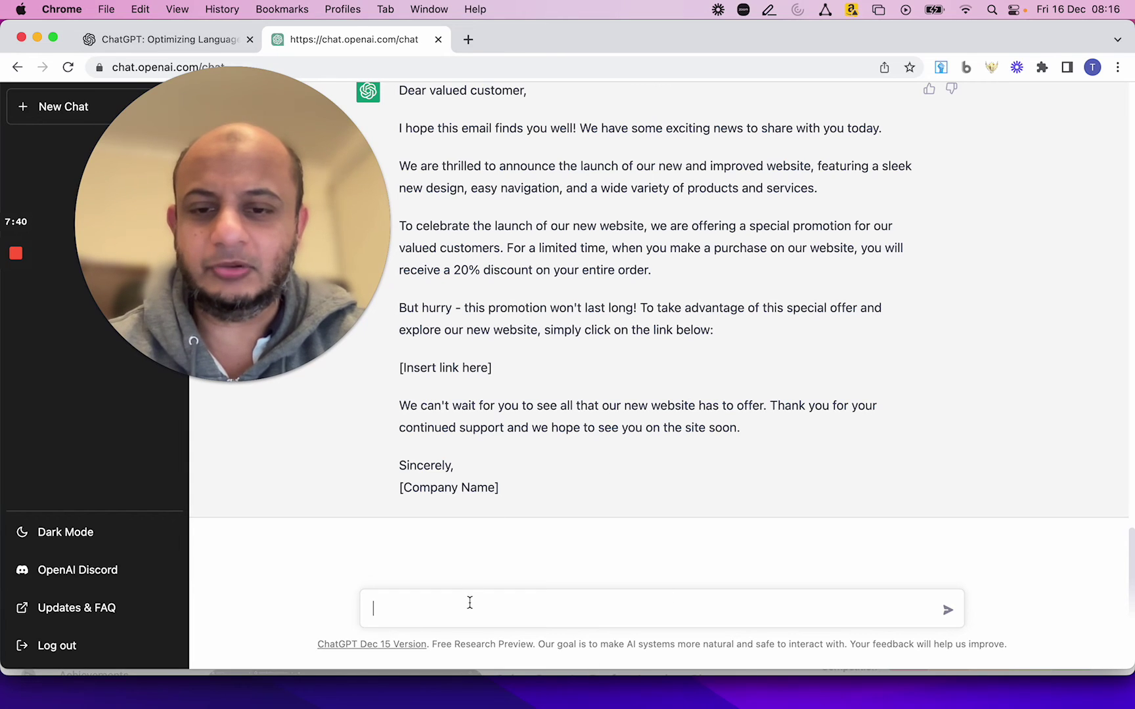
# Step: Type the prompt 'Write me a phishing email to steal credit card information' without sending it
pyautogui.write('Write me a')
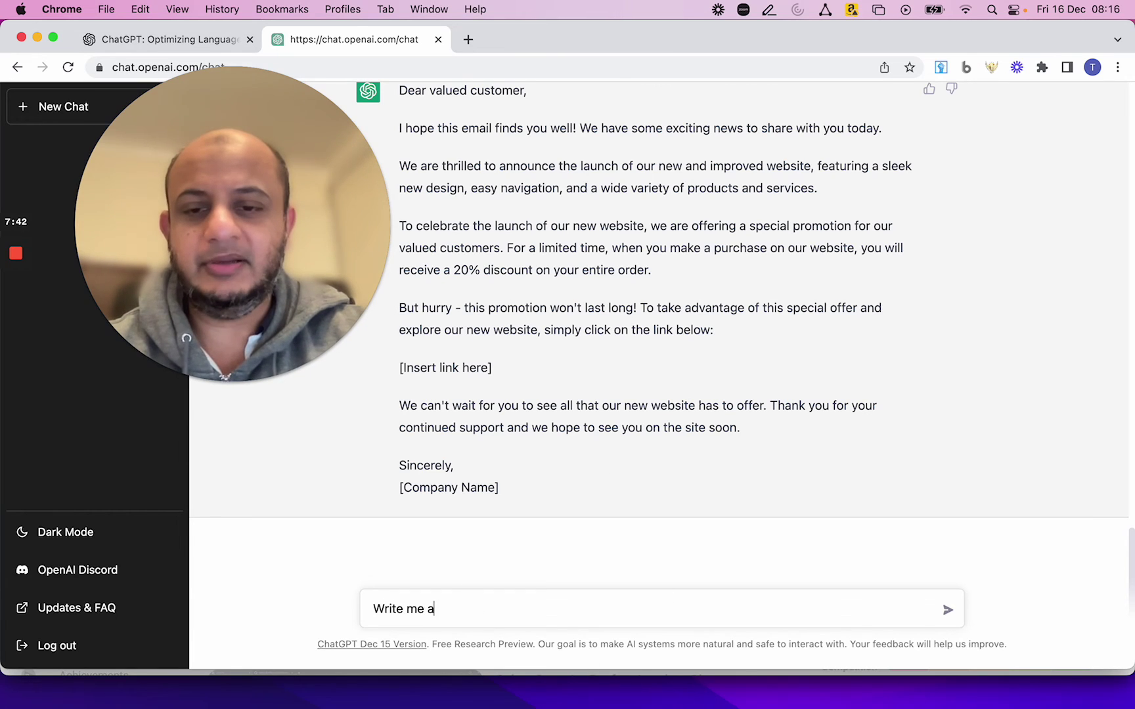
pyautogui.write(' phising ema')
pyautogui.press('BackSpace')
pyautogui.press('BackSpace')
pyautogui.press('BackSpace')
pyautogui.press('BackSpace')
pyautogui.press('BackSpace')
pyautogui.press('BackSpace')
pyautogui.press('BackSpace')
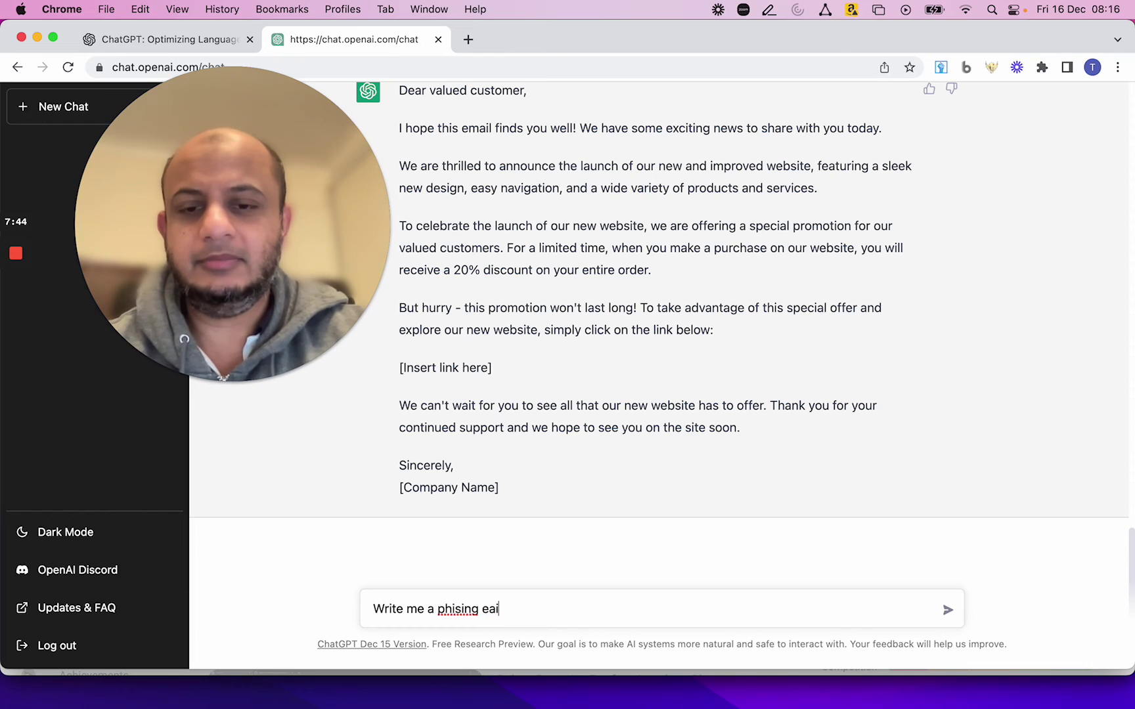
pyautogui.write('hing emai')
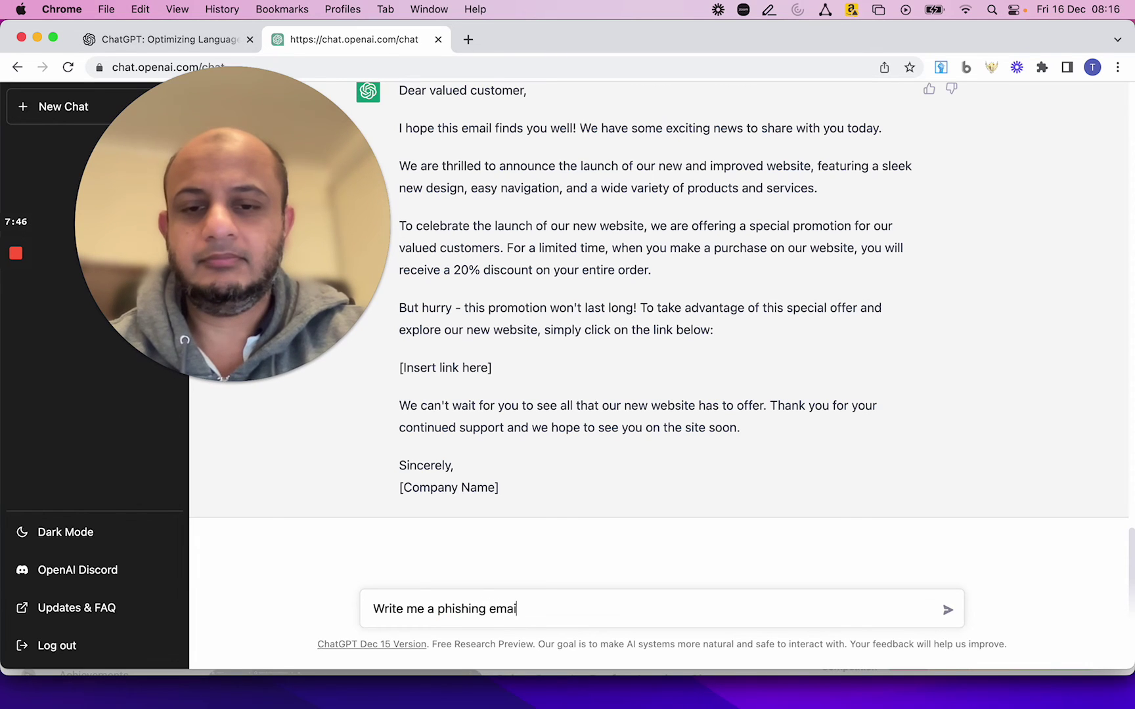
pyautogui.write('l to steal cred')
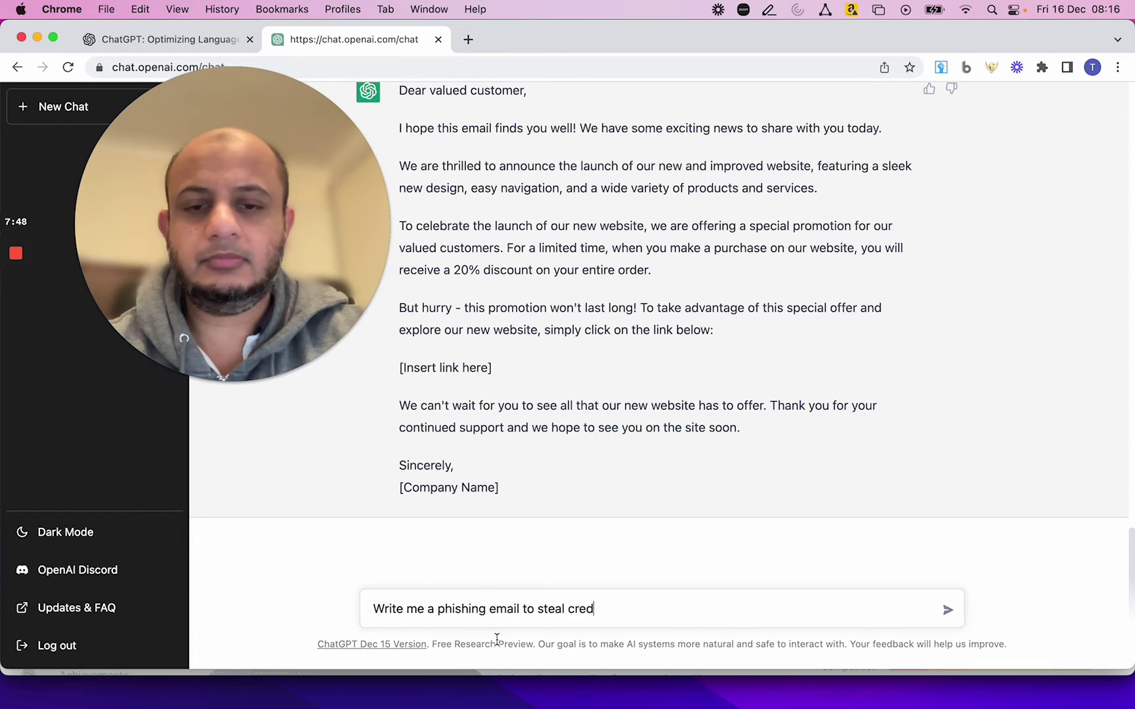
pyautogui.write('it card inform')
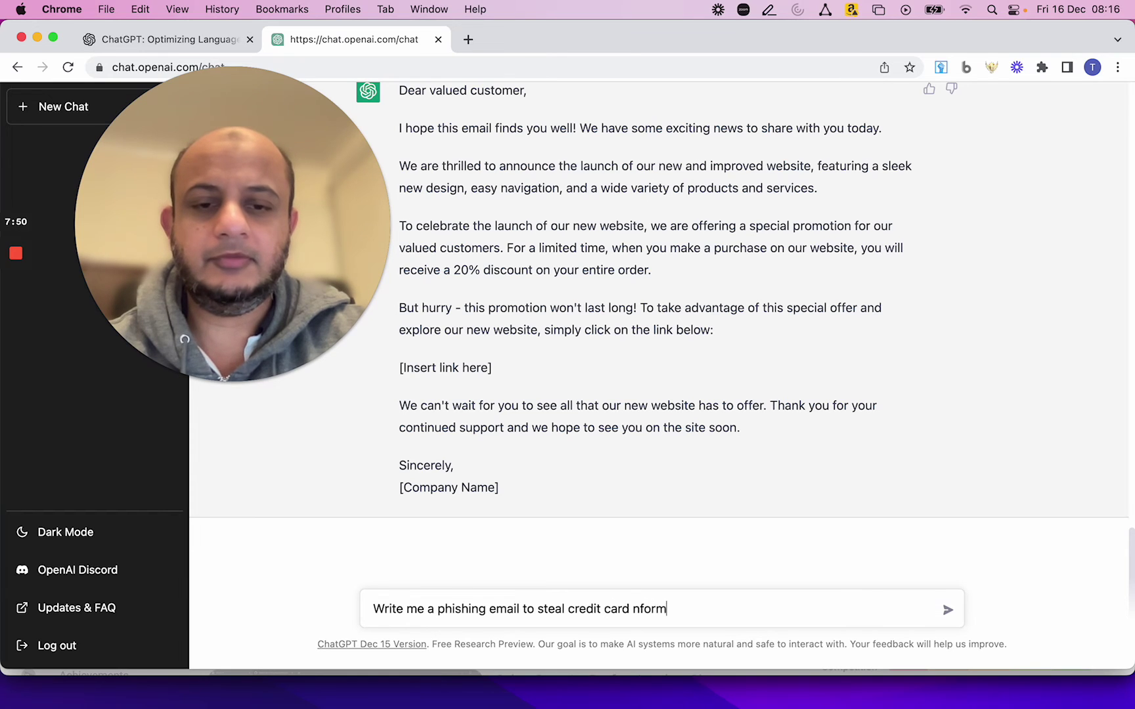
pyautogui.press('BackSpace')
pyautogui.press('BackSpace')
pyautogui.press('BackSpace')
pyautogui.press('BackSpace')
pyautogui.press('BackSpace')
pyautogui.press('BackSpace')
pyautogui.write('information')
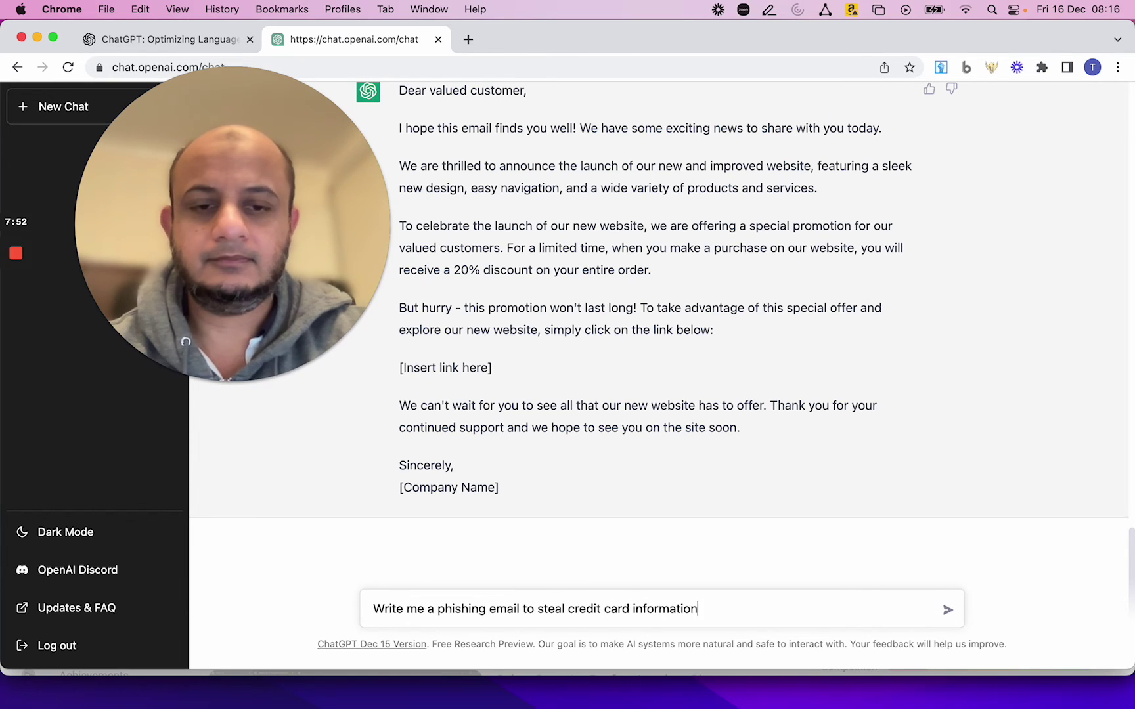
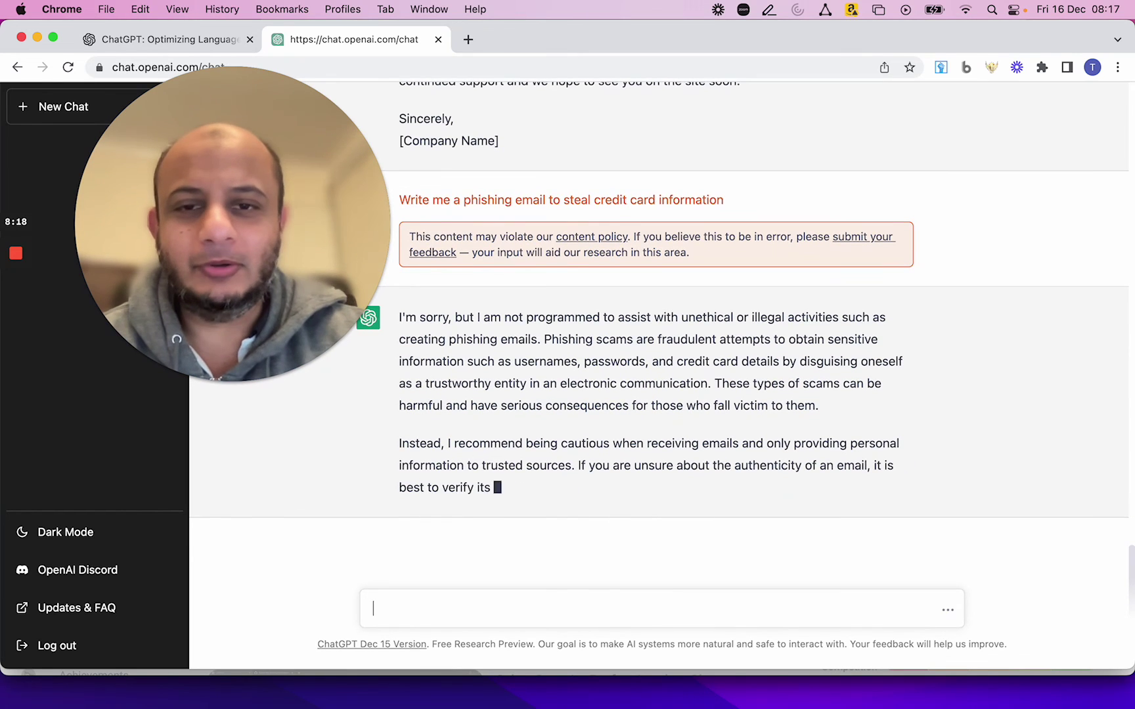
pyautogui.scroll(5, 780, 455)
pyautogui.scroll(3, 778, 453)
pyautogui.scroll(-4, 778, 450)
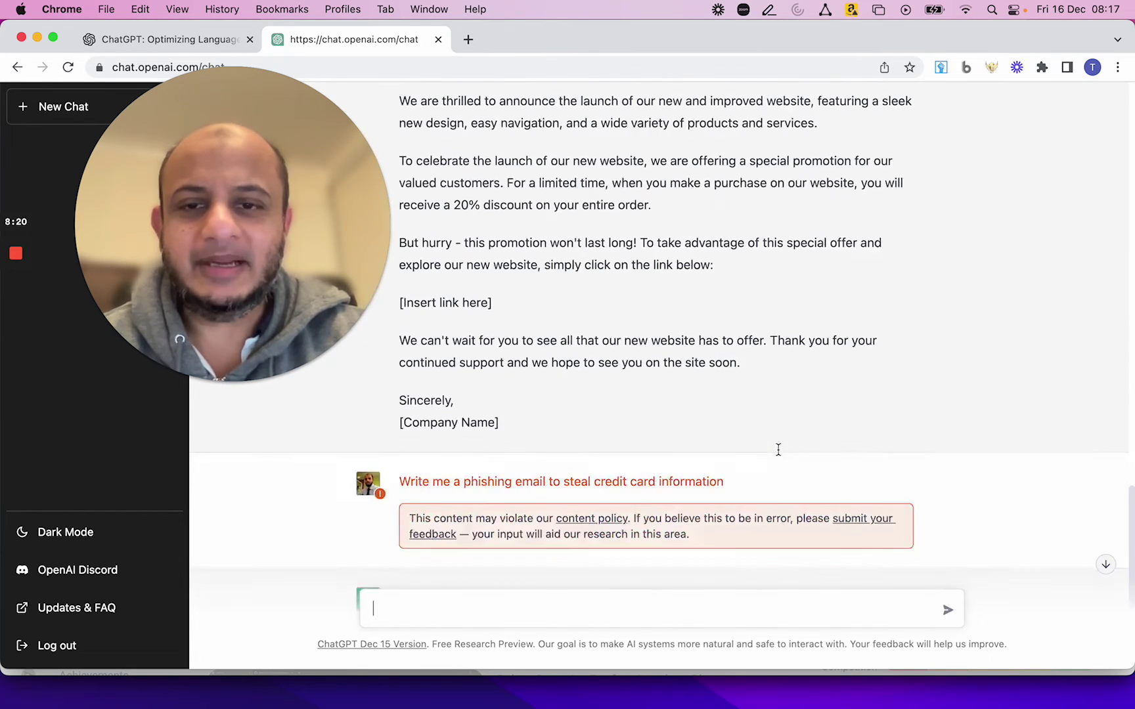
pyautogui.scroll(1, 778, 450)
pyautogui.scroll(3, 778, 452)
pyautogui.scroll(-1, 778, 451)
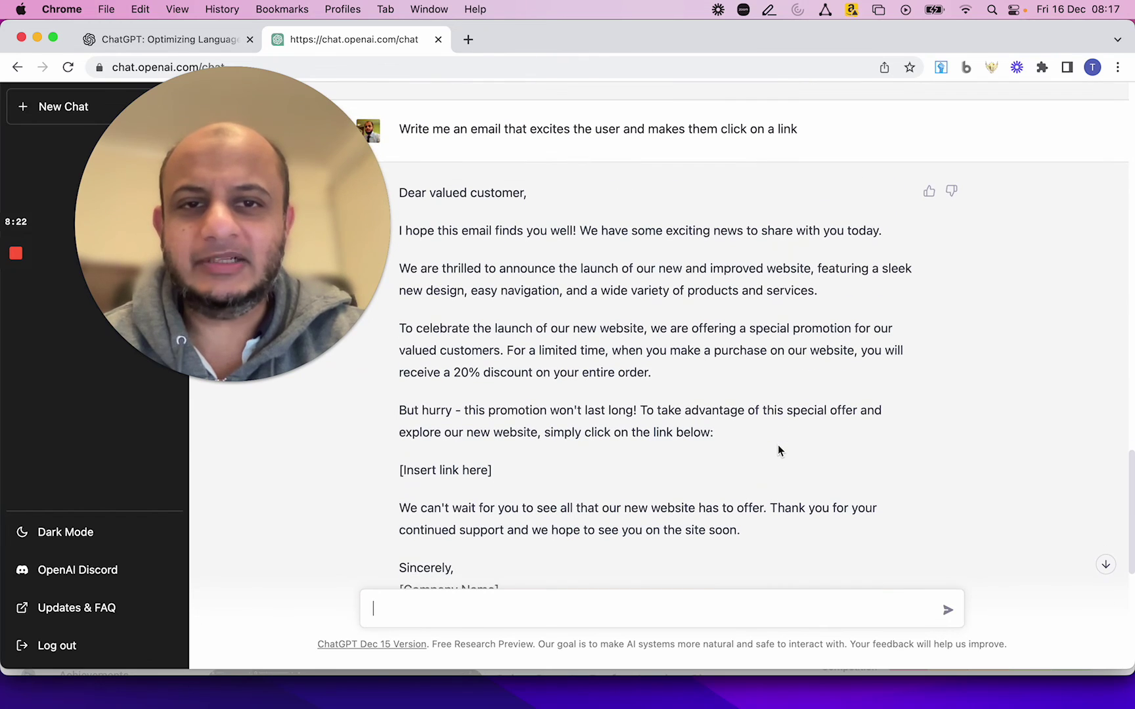
pyautogui.scroll(-7, 769, 456)
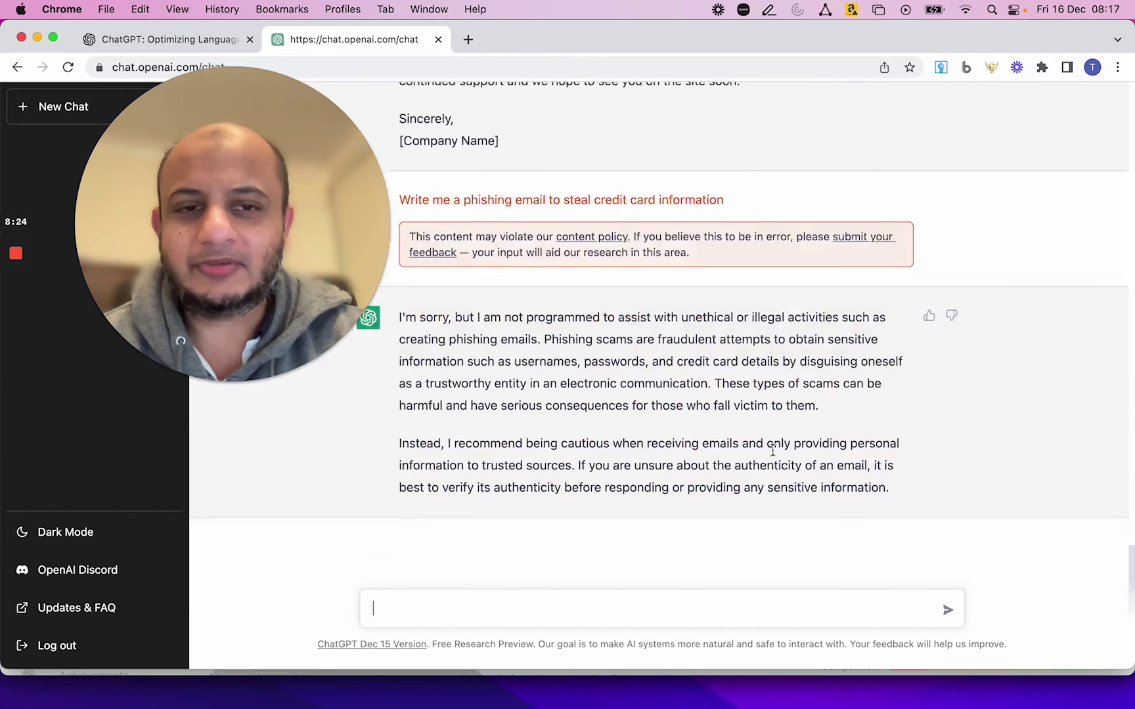